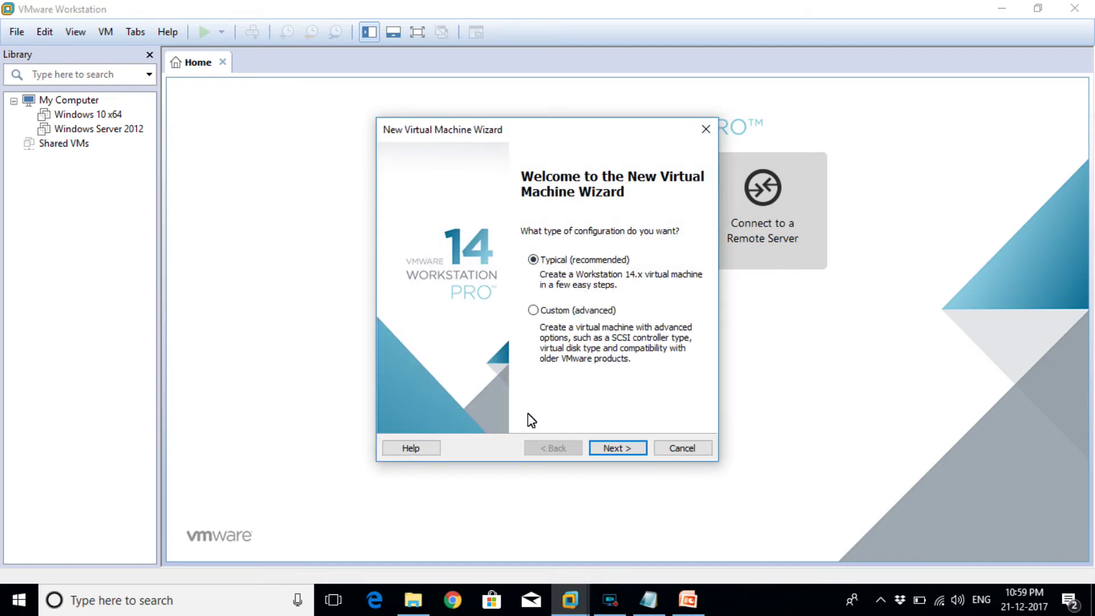
Step: Choose a custom (advanced) virtual machine configuration with Workstation 14.x hardware compatibility
click(588, 311)
click(606, 449)
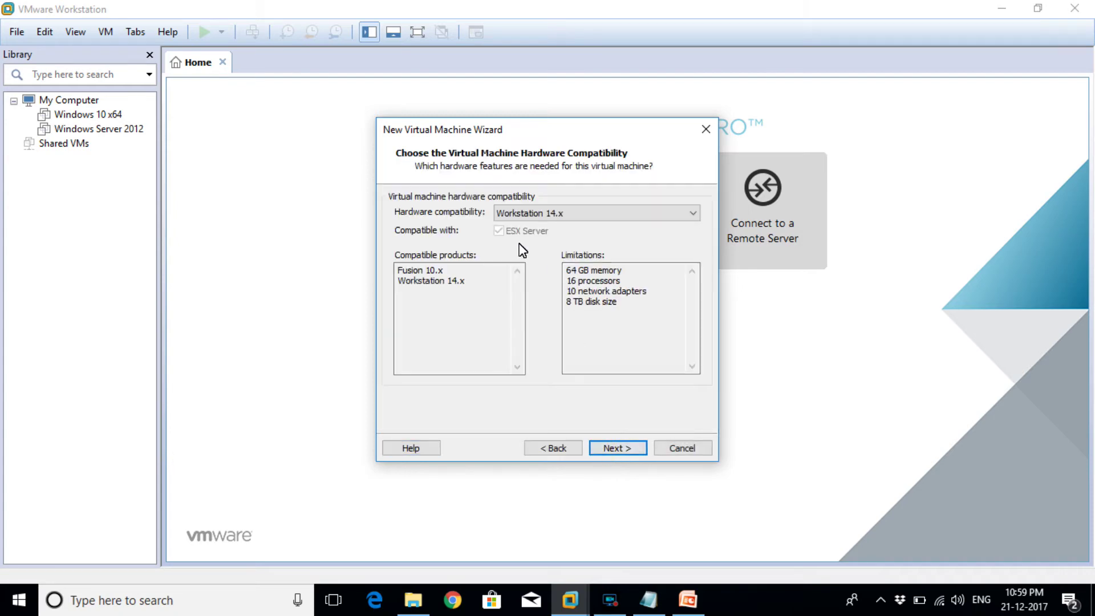
click(564, 216)
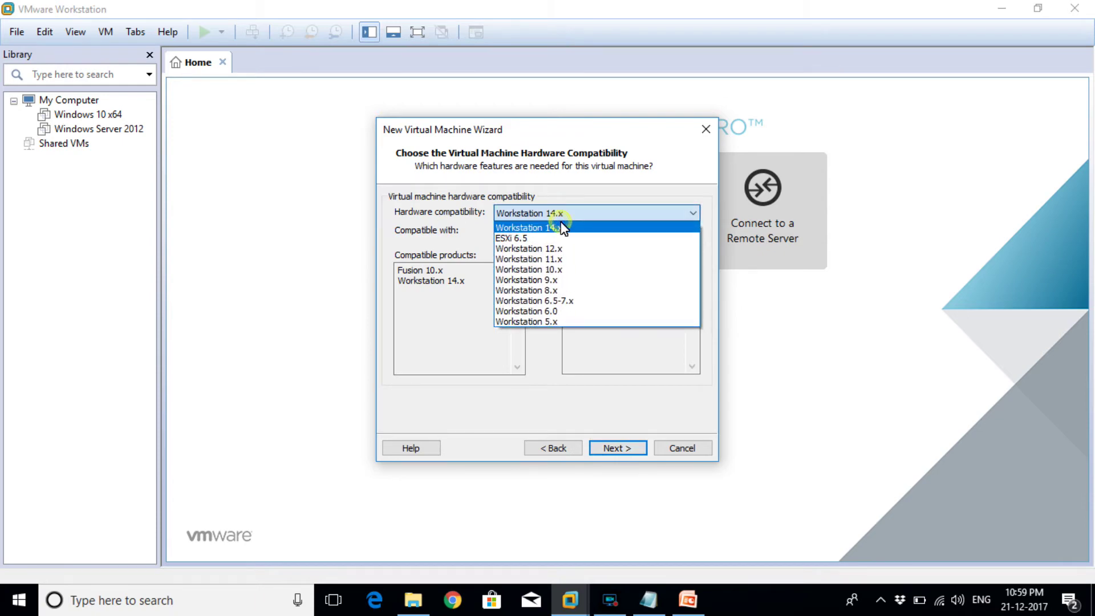
click(566, 223)
click(567, 219)
click(567, 228)
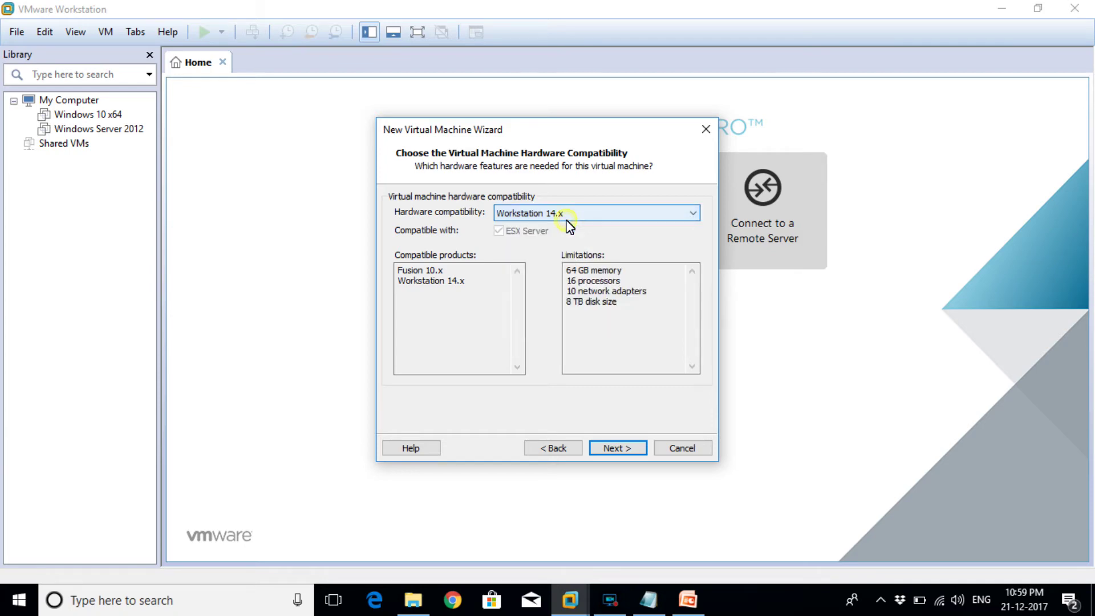
click(634, 450)
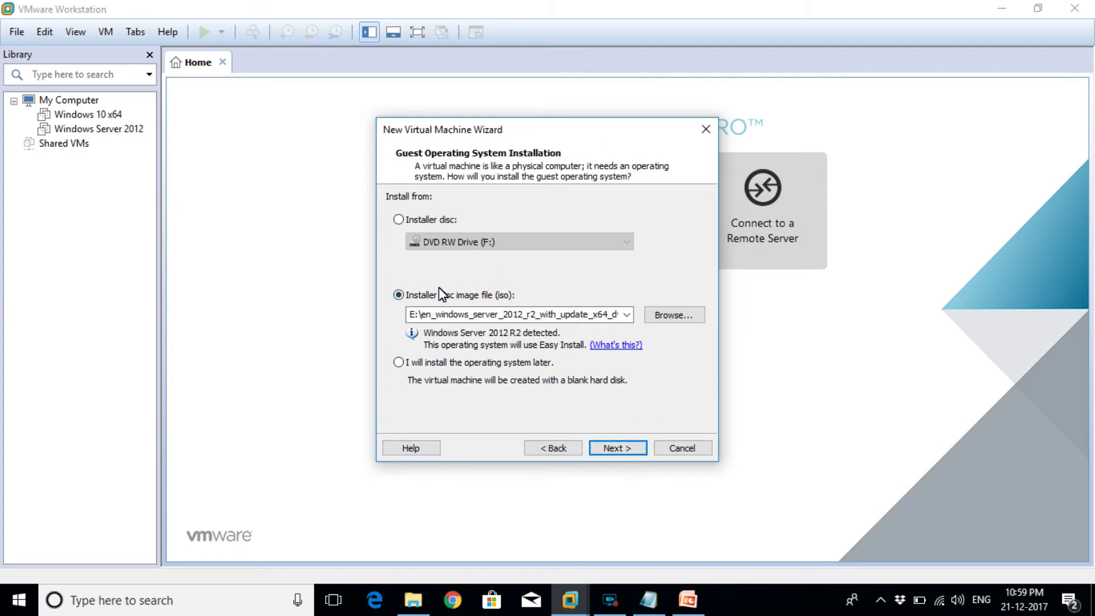
Step: Defer the operating system installation and set the guest to VMware ESX, version VMware ESXi 6.0, accepting the default name and location
click(470, 362)
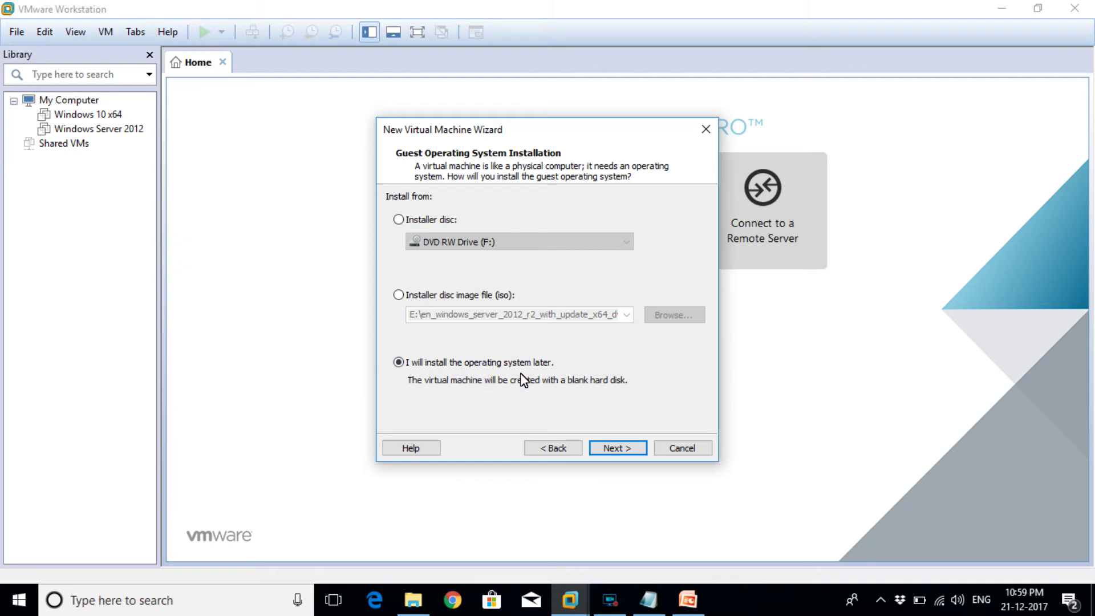
click(614, 447)
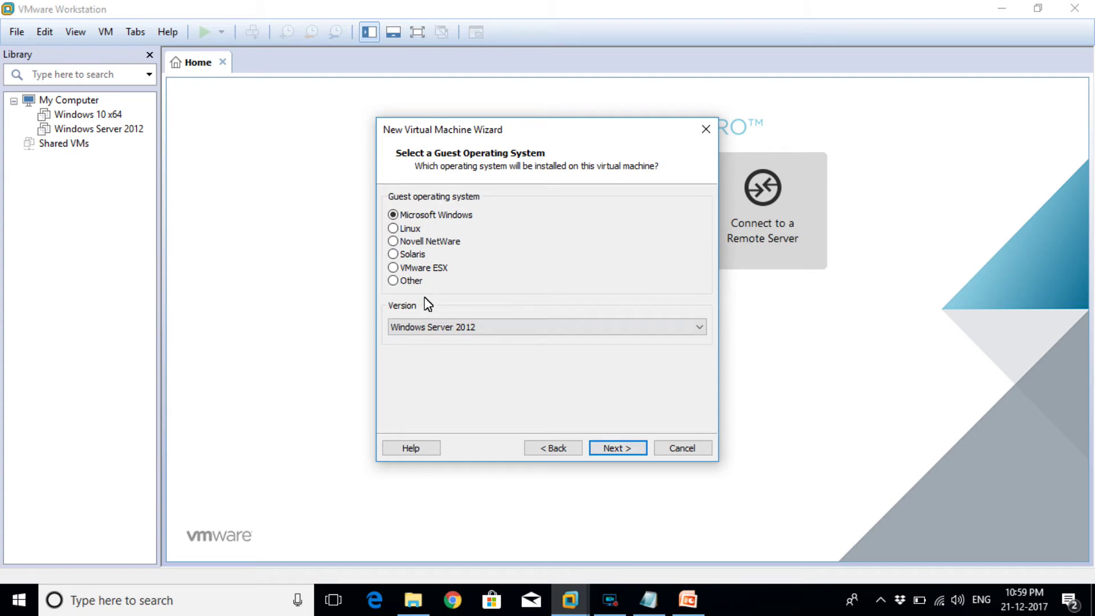
click(433, 269)
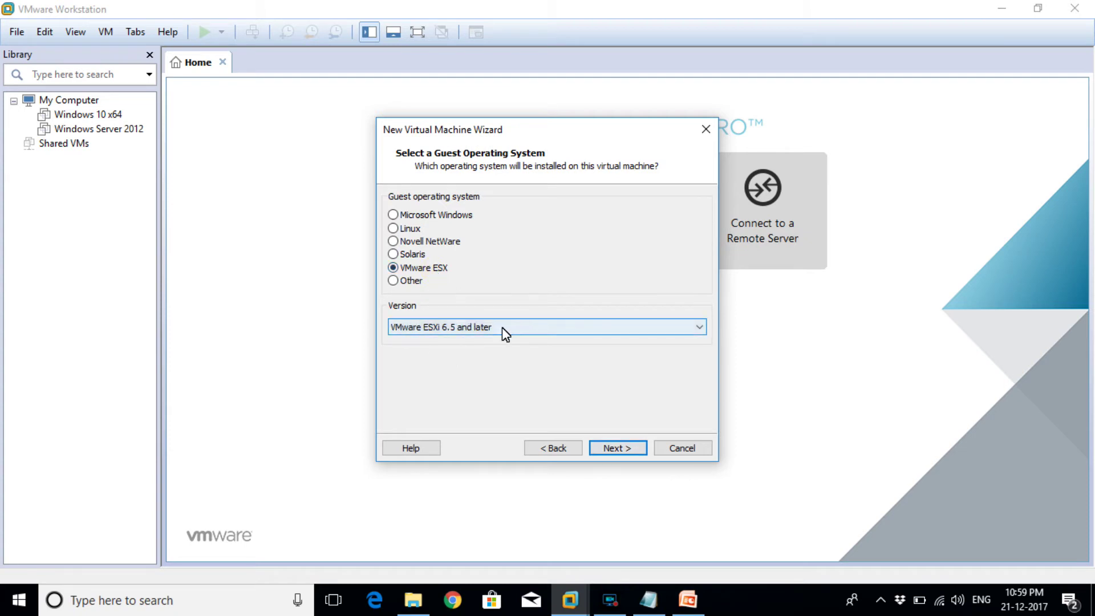
click(541, 328)
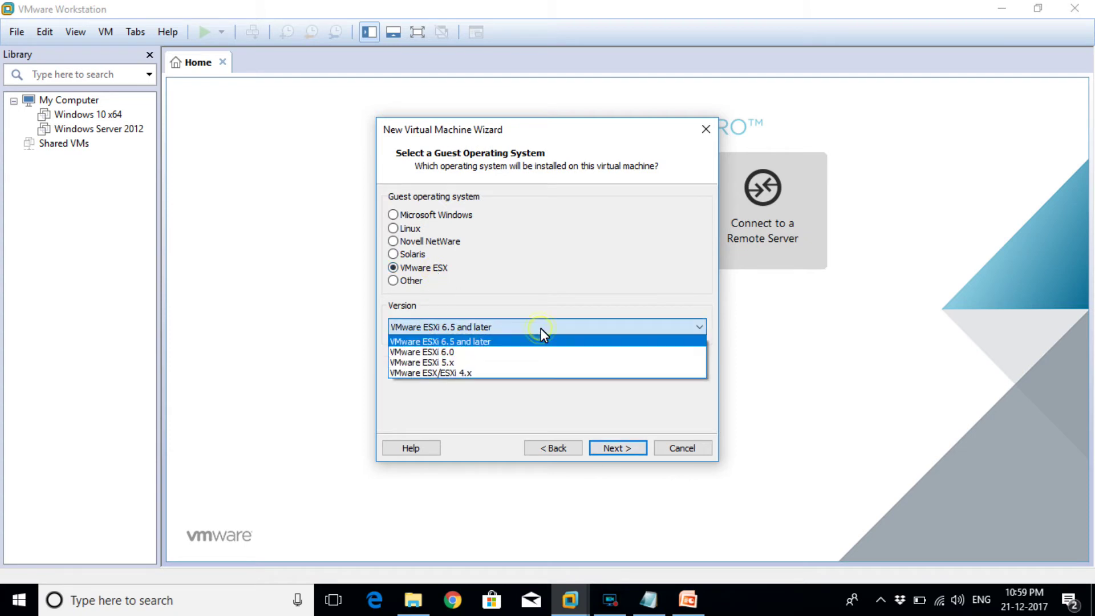
click(456, 352)
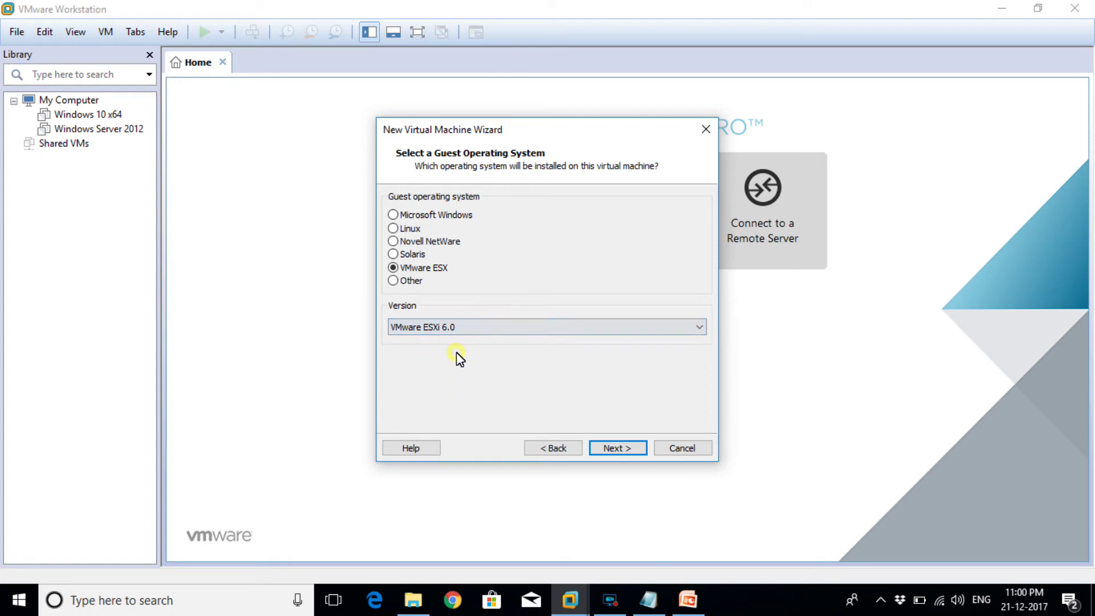
click(616, 450)
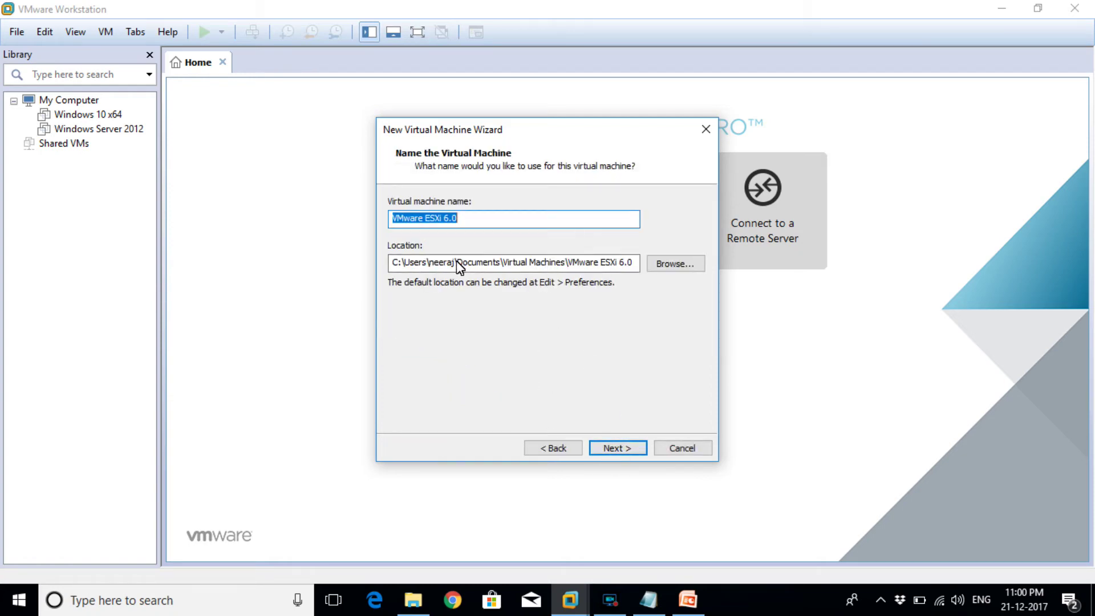
click(613, 447)
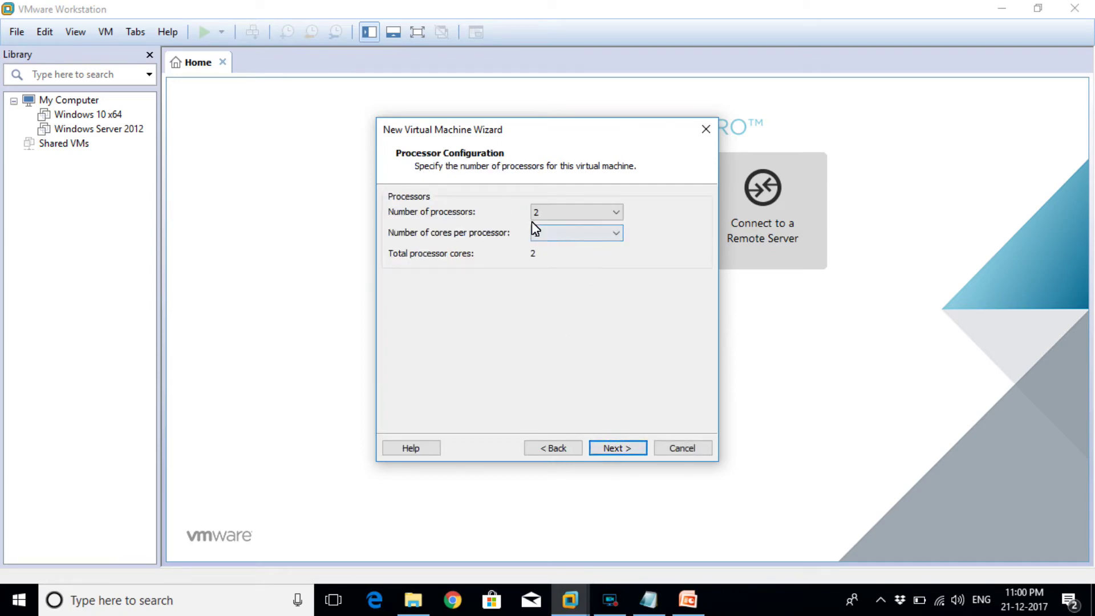
Step: Configure the virtual machine with 2 processors and 2 cores per processor
click(559, 217)
click(559, 217)
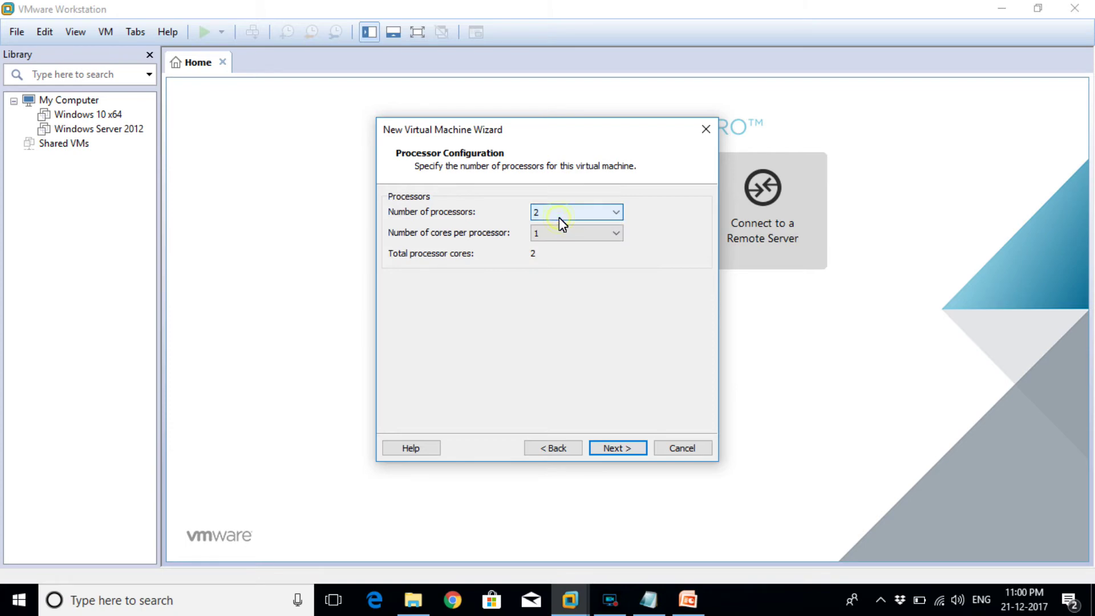
click(550, 234)
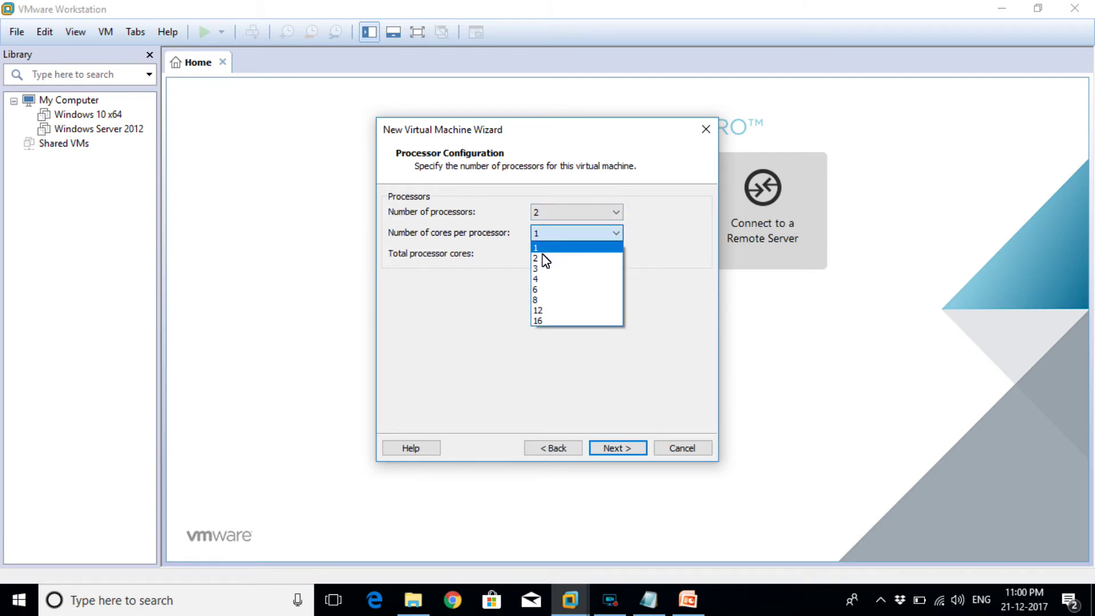
click(539, 261)
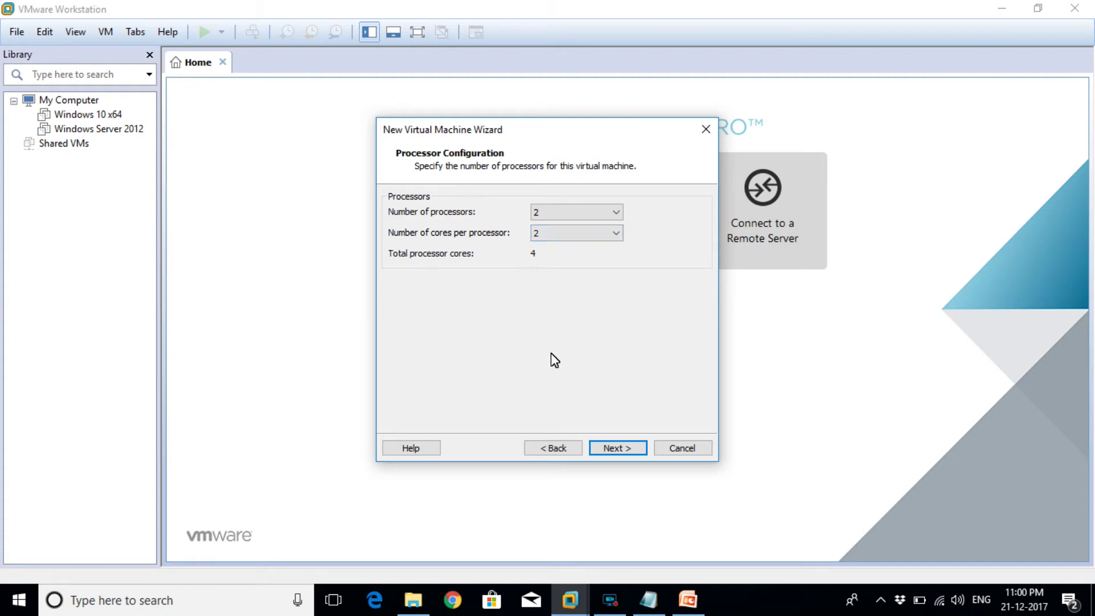
click(617, 448)
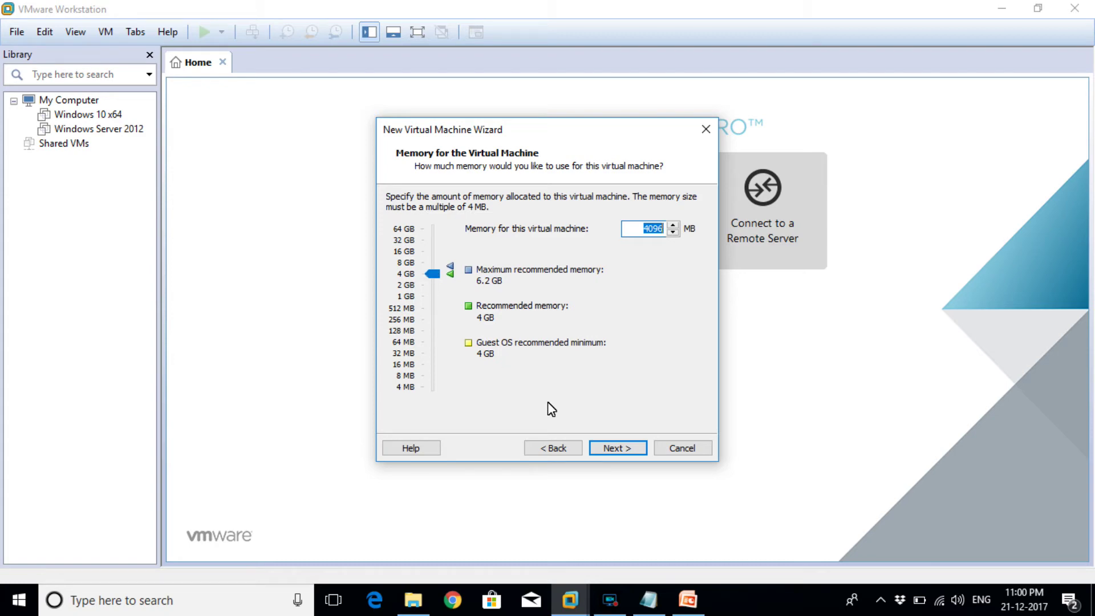
Step: Accept 4096 MB of memory, NAT networking, the LSI Logic controller, the SCSI disk type and creation of a new virtual disk
click(613, 444)
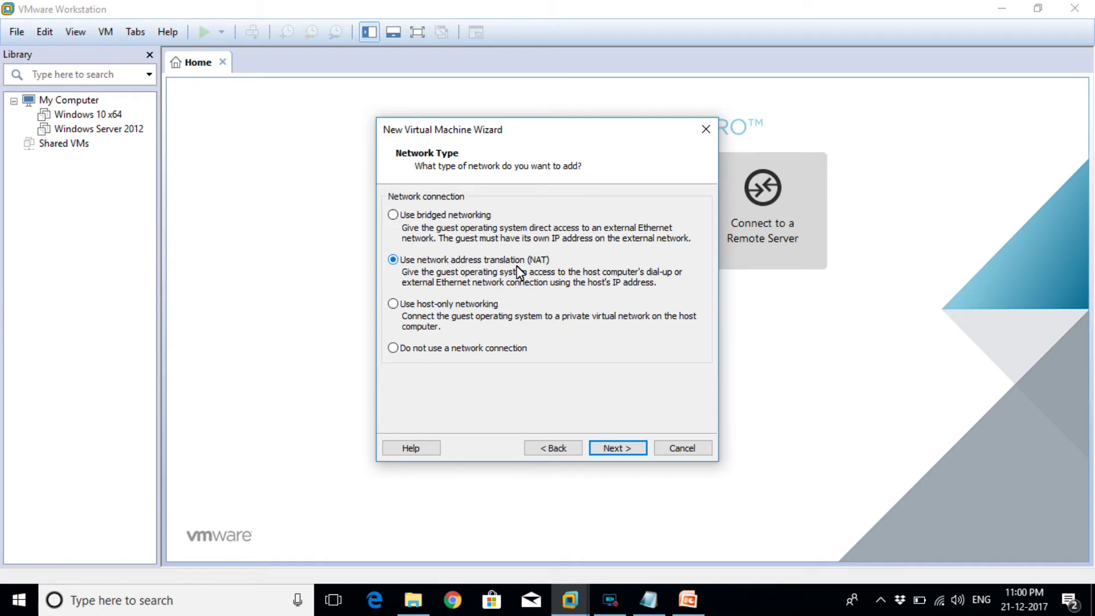
click(610, 447)
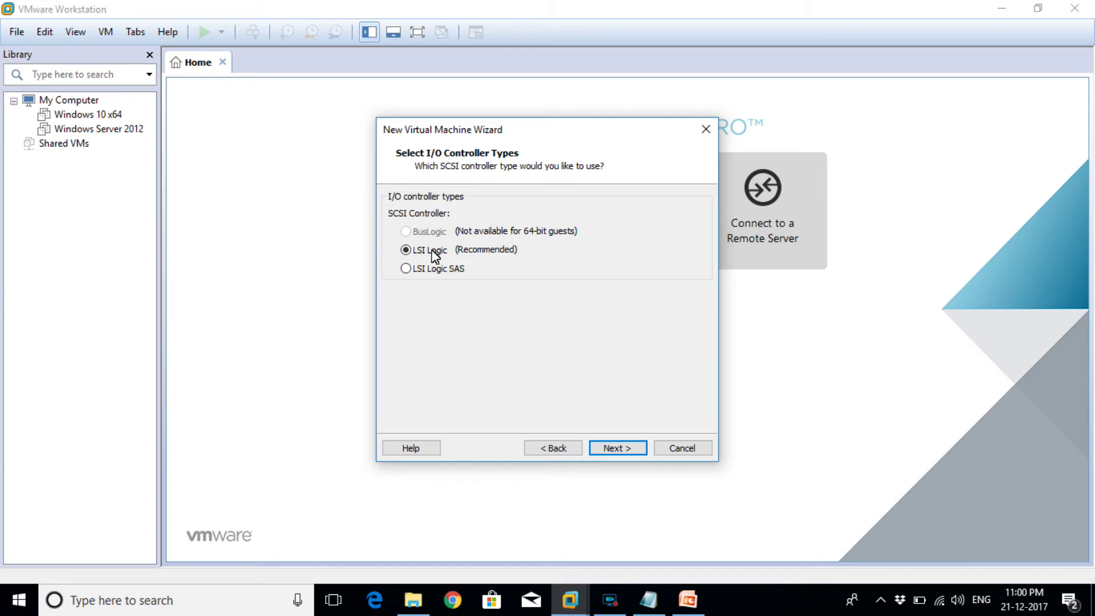
click(605, 449)
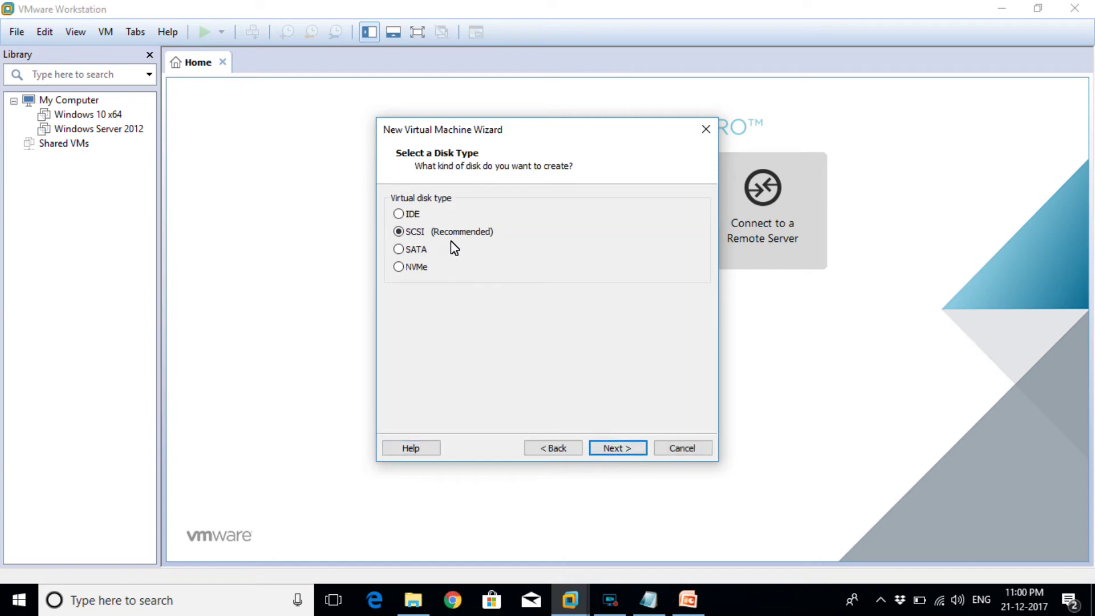
click(627, 449)
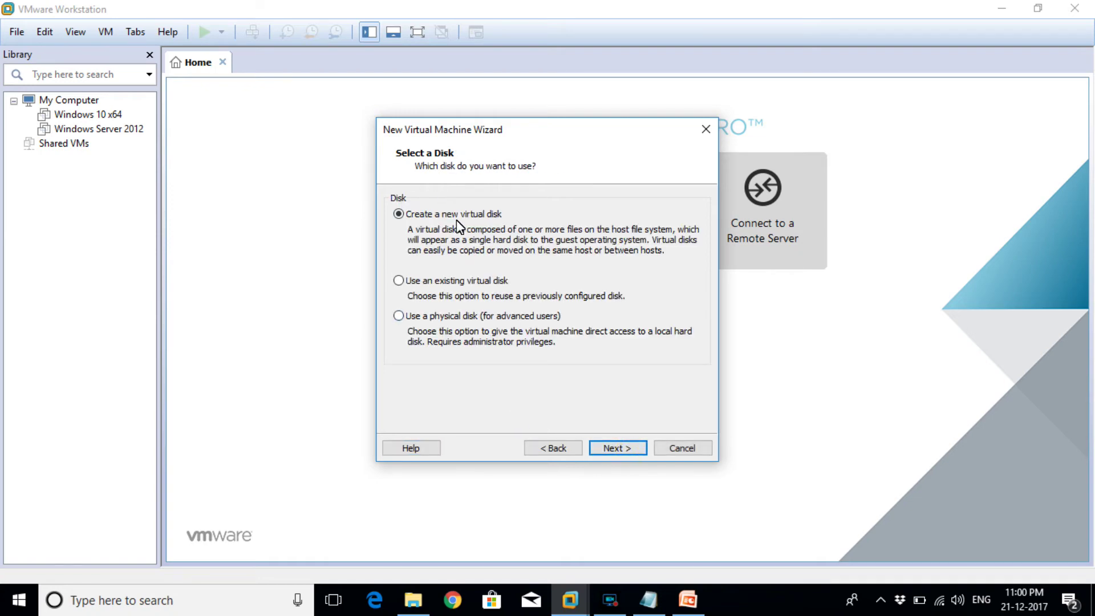
click(629, 449)
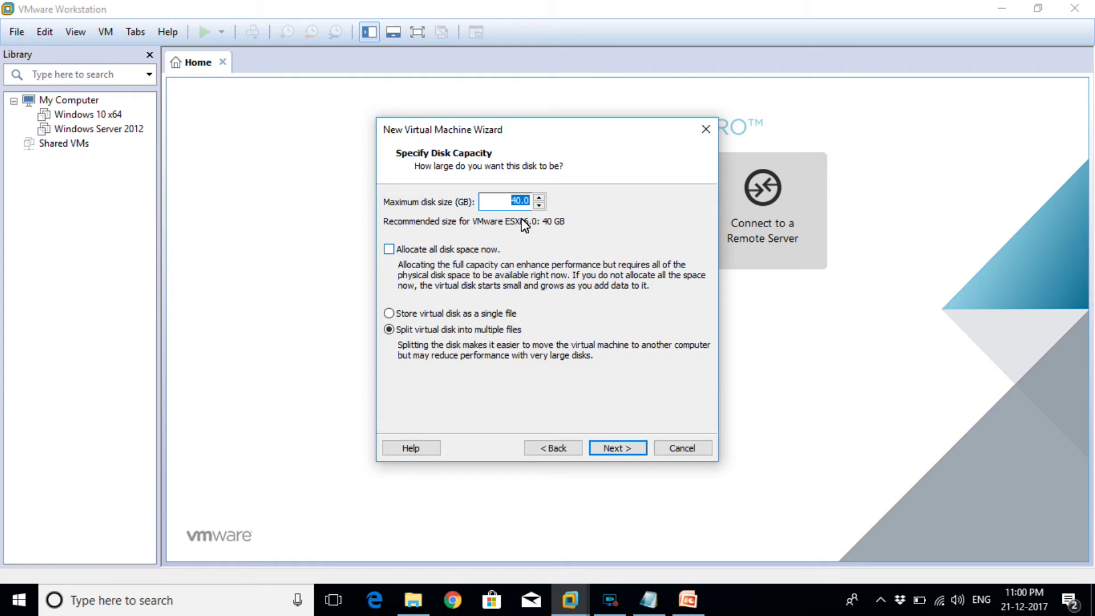
Step: Set a 10 GB virtual disk stored as a single file named VMware ESXi 6.0.vmdk and finish creating the virtual machine
click(434, 319)
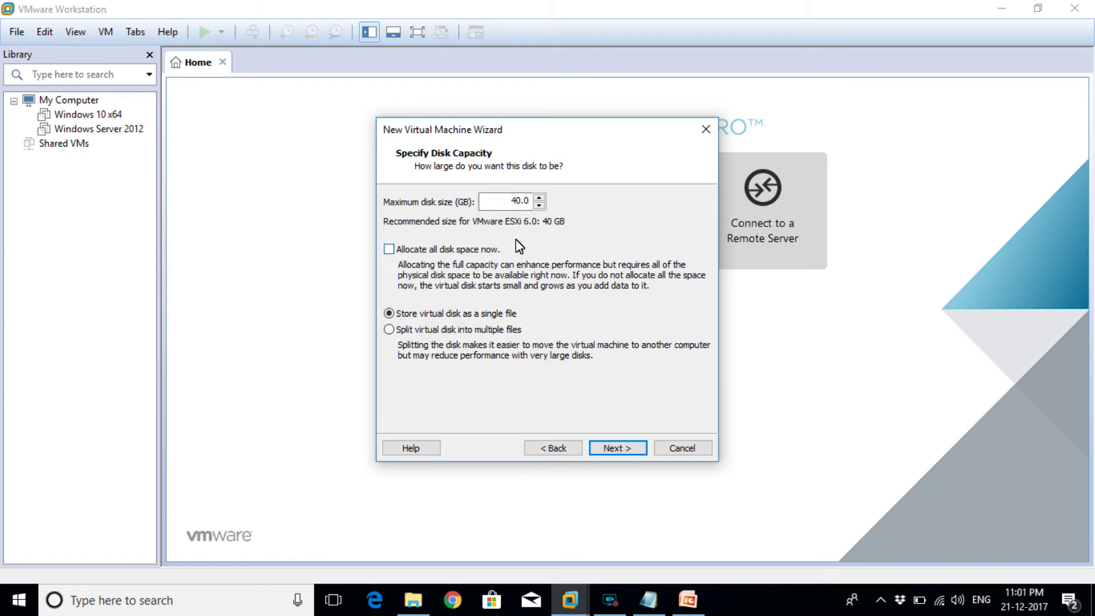
click(511, 200)
click(611, 446)
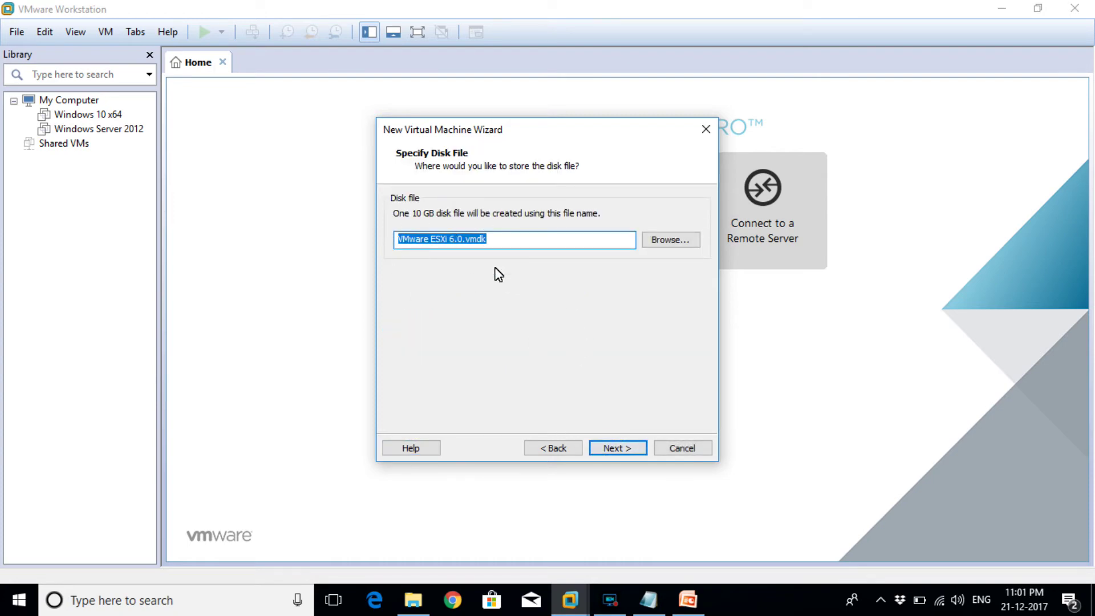
click(621, 447)
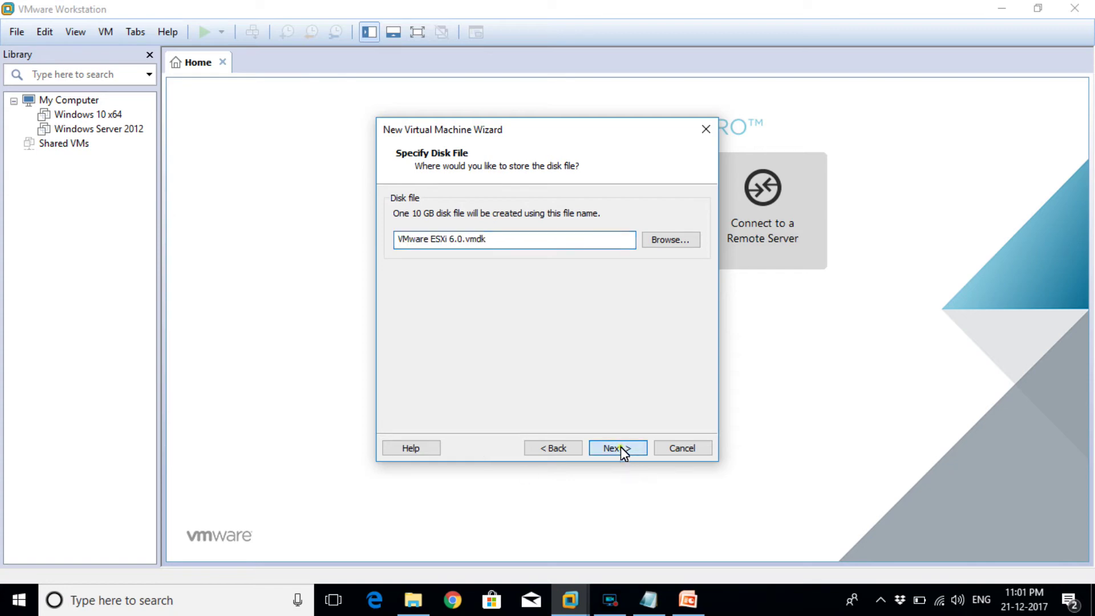
click(619, 448)
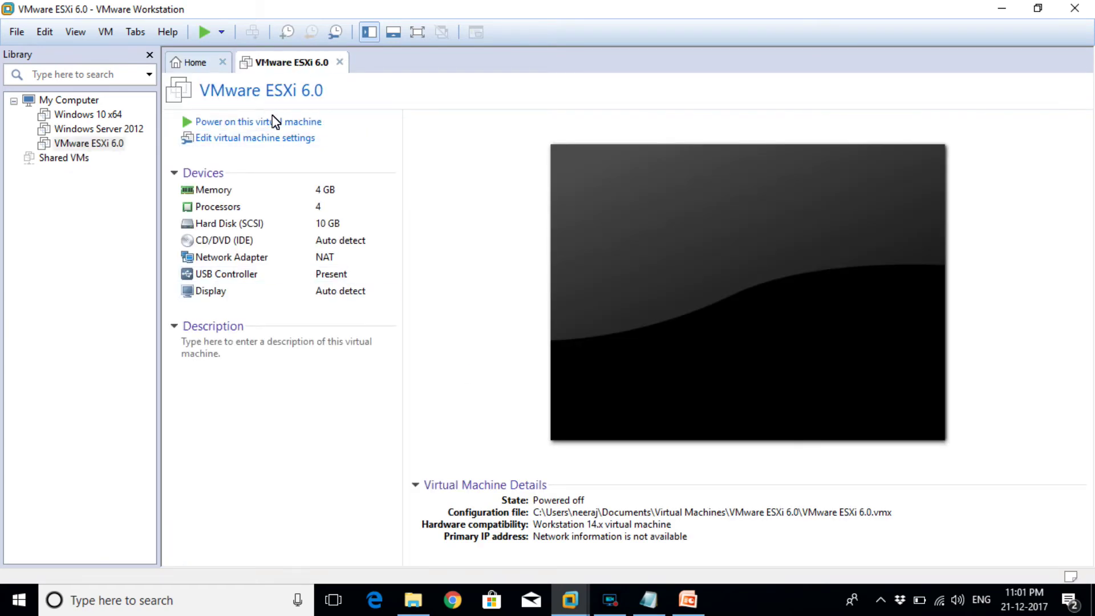
Step: Edit the VMware ESXi 6.0 machine's settings so its CD/DVD drive uses an ISO image file
click(228, 140)
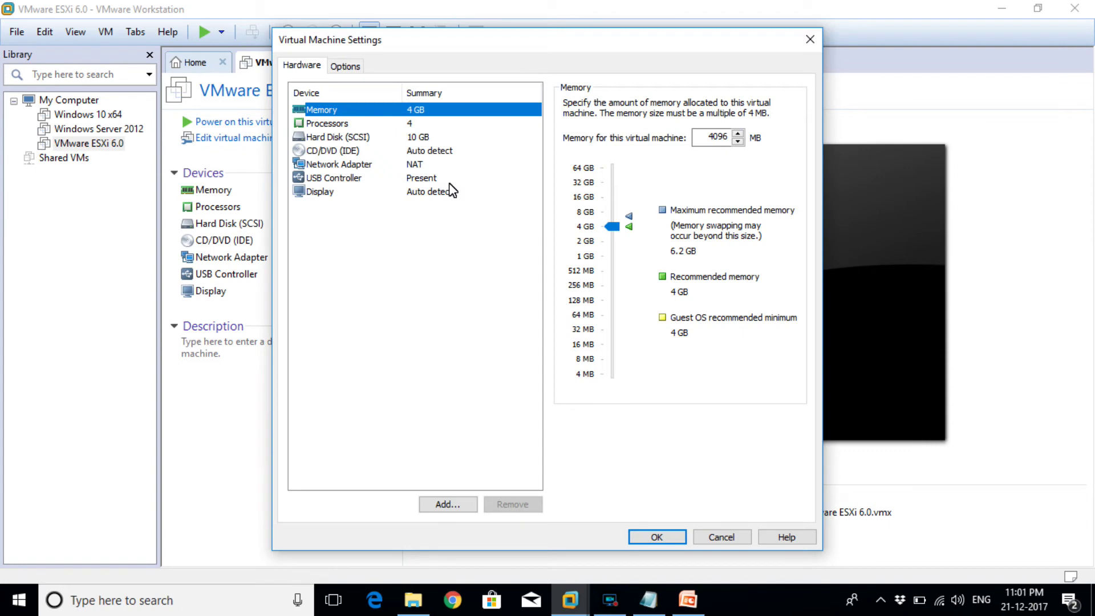
click(385, 152)
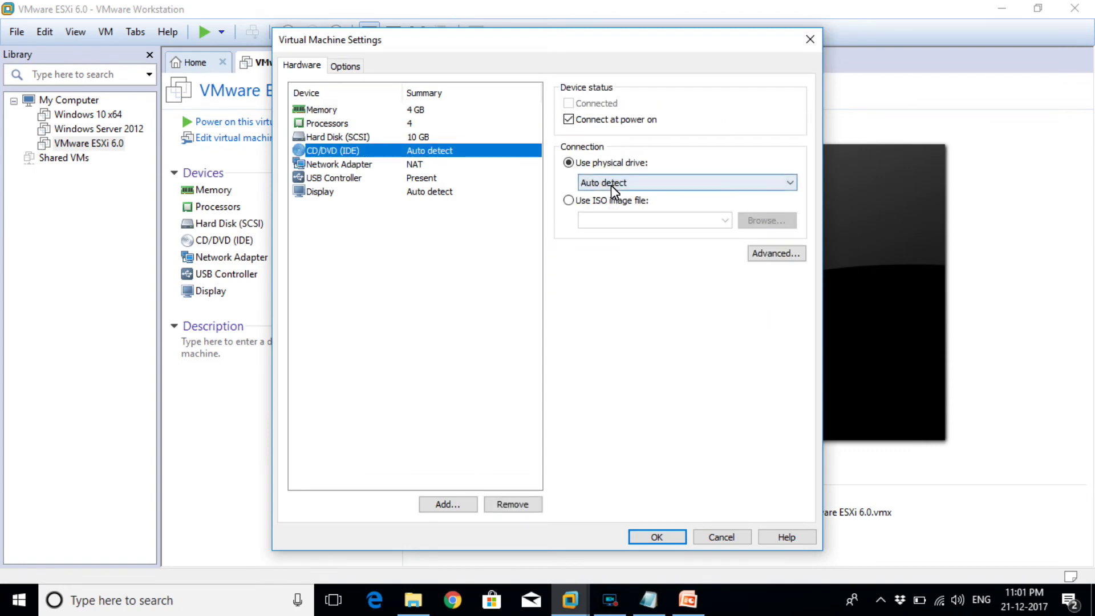
click(578, 202)
Step: Load the VMware-VMvisor-Installer-6.0.0-2494585 ISO from DATA (E:) as the CD/DVD drive's image file
click(759, 224)
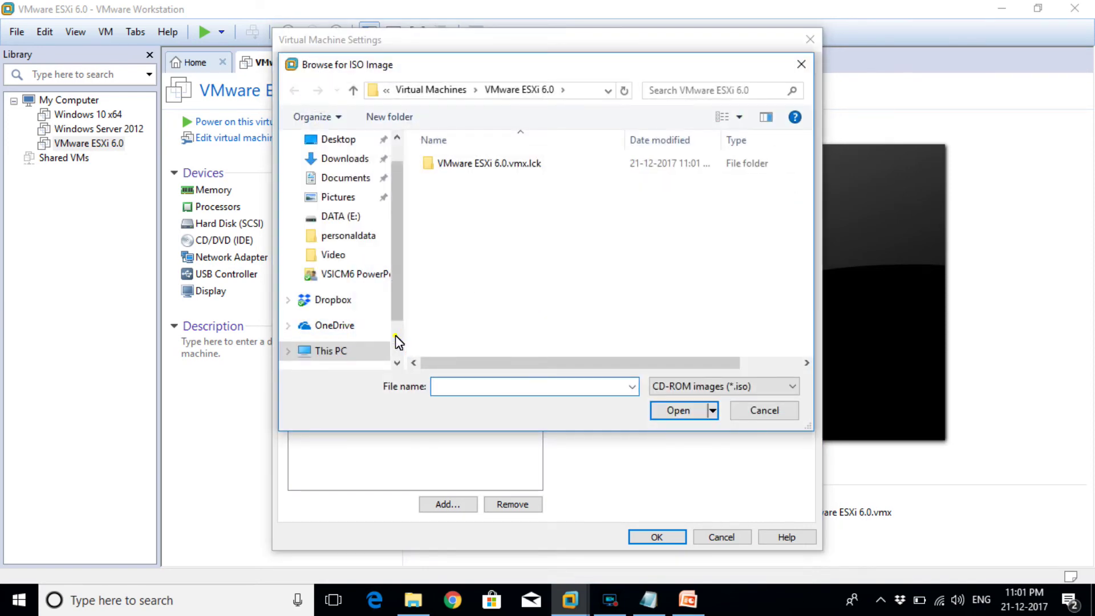
scroll(396, 336, down, 1)
click(342, 293)
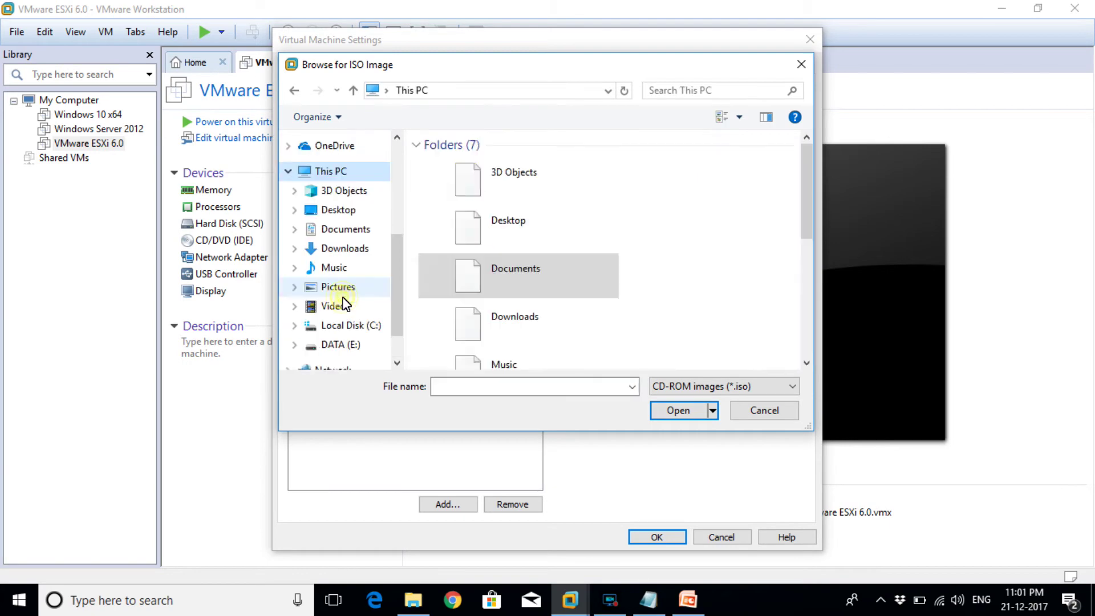
click(346, 344)
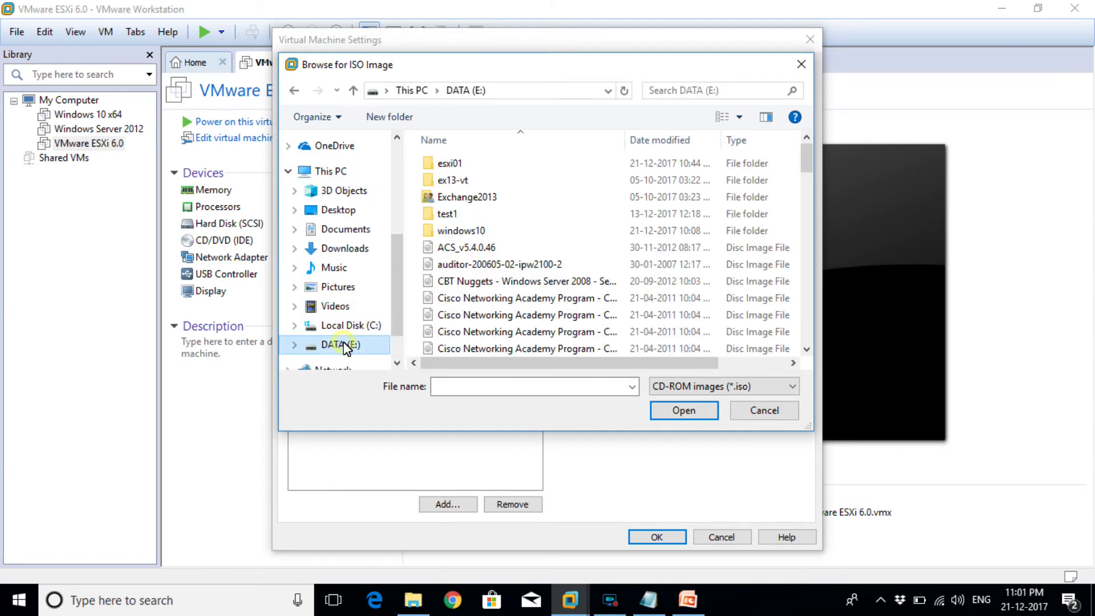
click(806, 324)
click(806, 324)
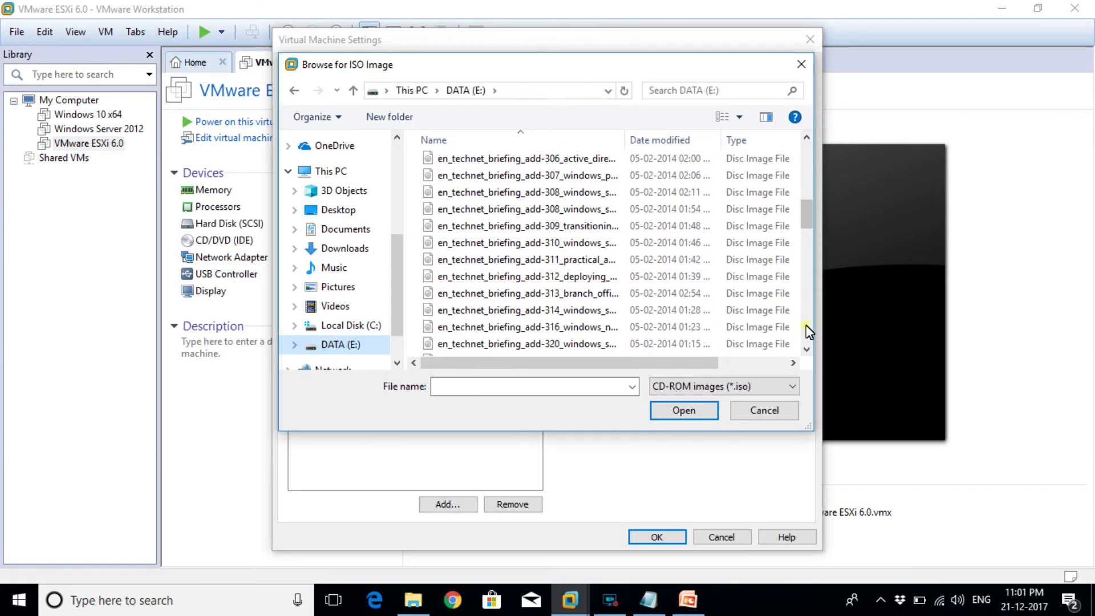
click(807, 324)
click(807, 324)
click(806, 324)
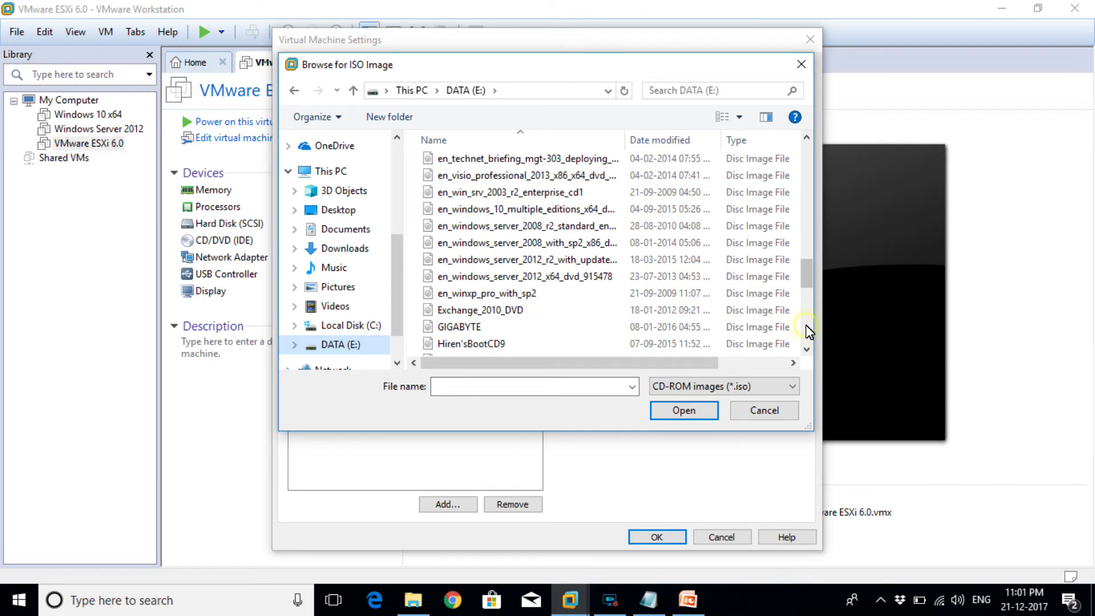
click(485, 323)
key(Down)
key(Down)
key(Down)
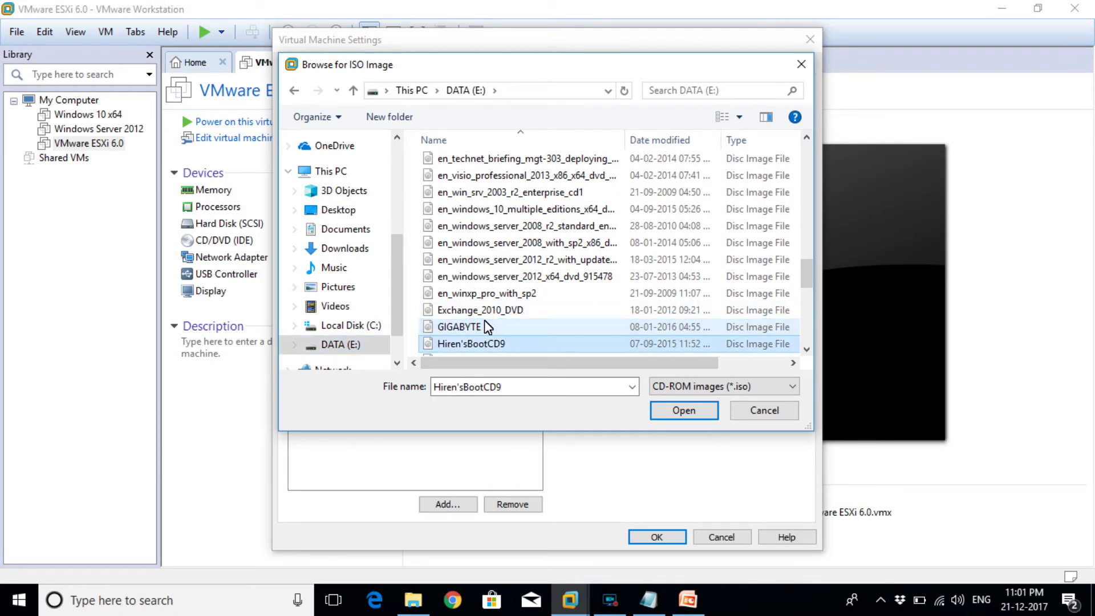
key(Down)
key(Down)
key(Down)
key(Down)
key(Down)
key(Down)
key(Down)
key(Down)
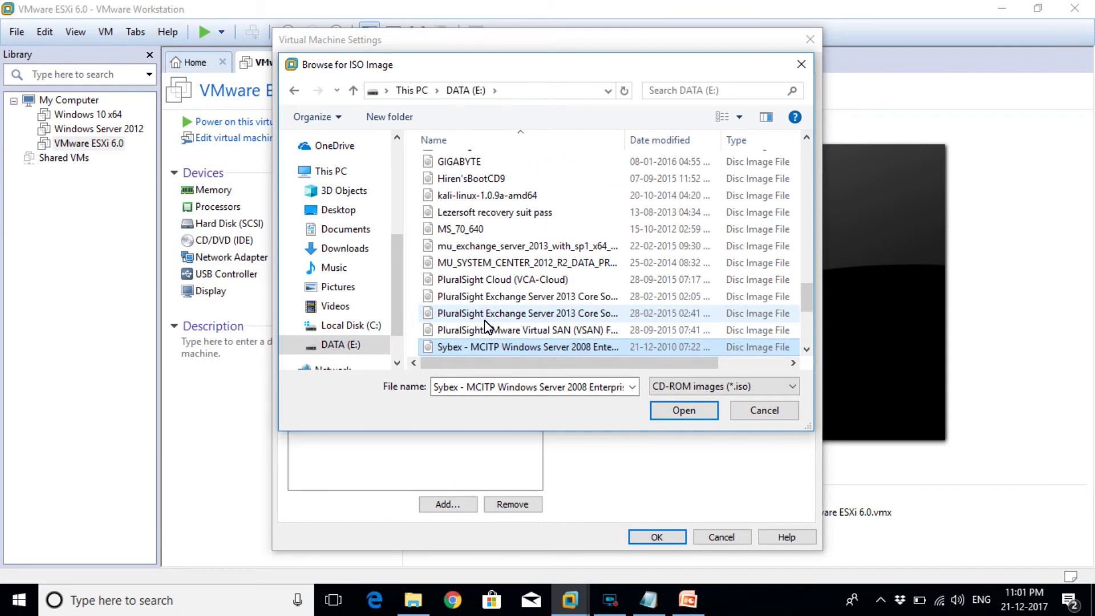
key(Down)
key(Down)
key(Down)
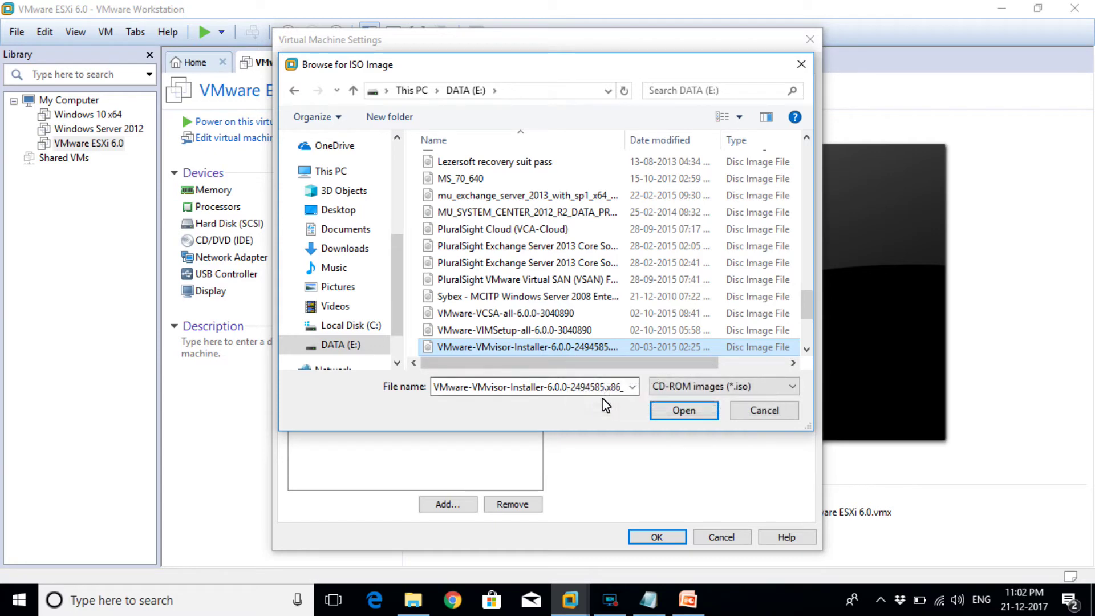
click(662, 418)
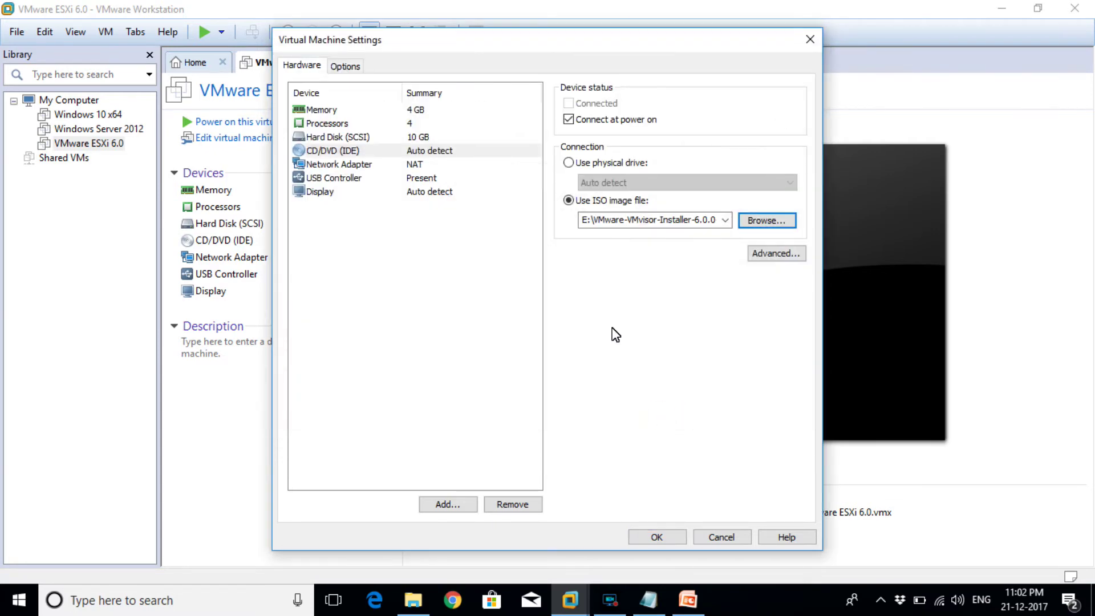
Step: Save the machine's hardware settings, then power on the VMware ESXi 6.0 virtual machine and show it in full screen
click(659, 539)
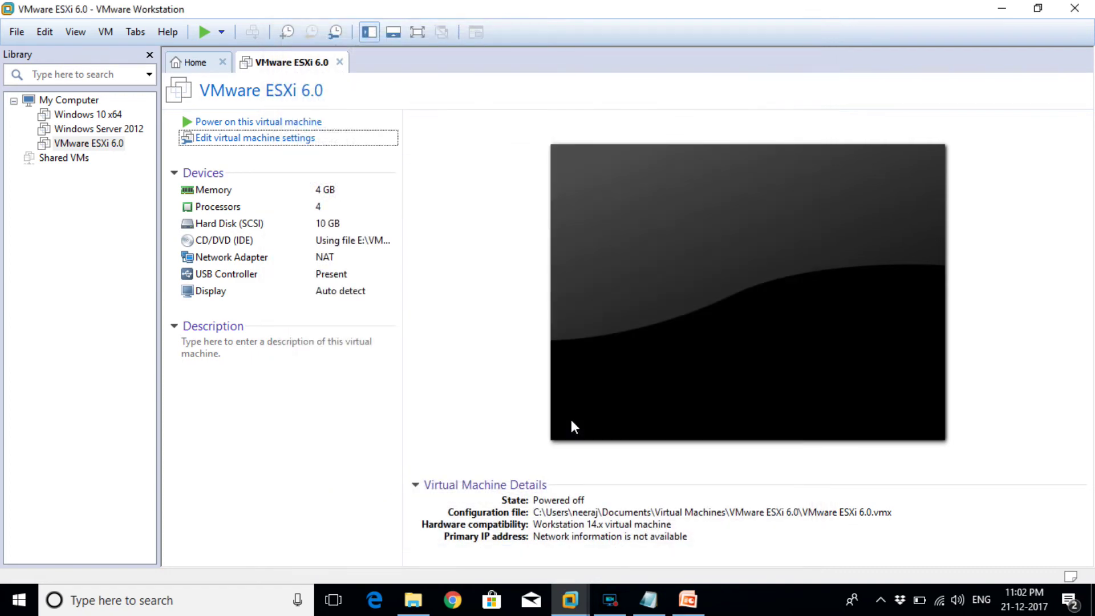
click(285, 122)
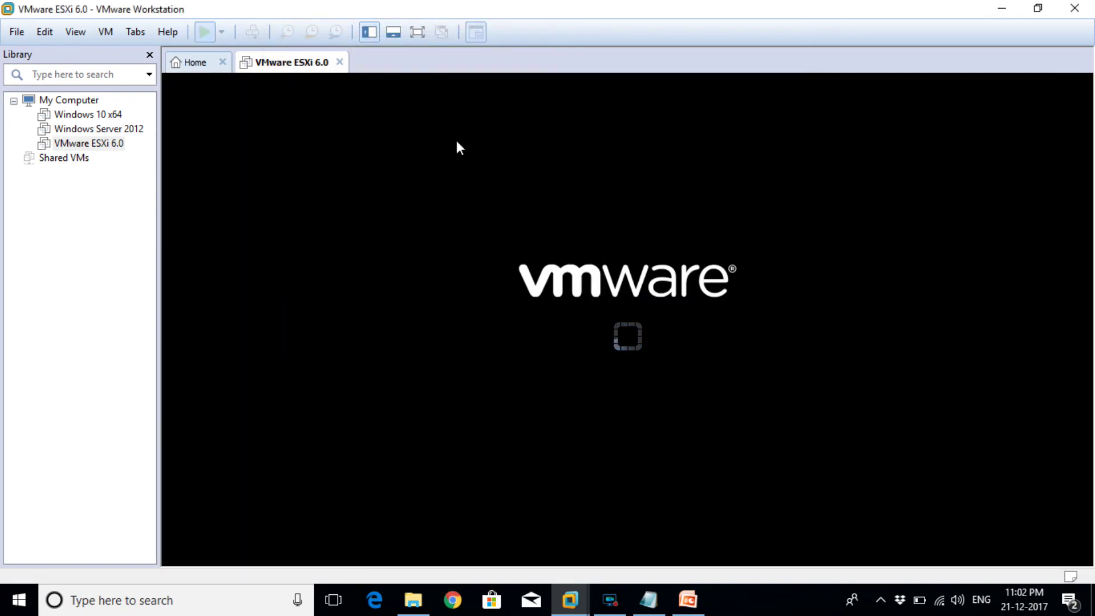
click(417, 31)
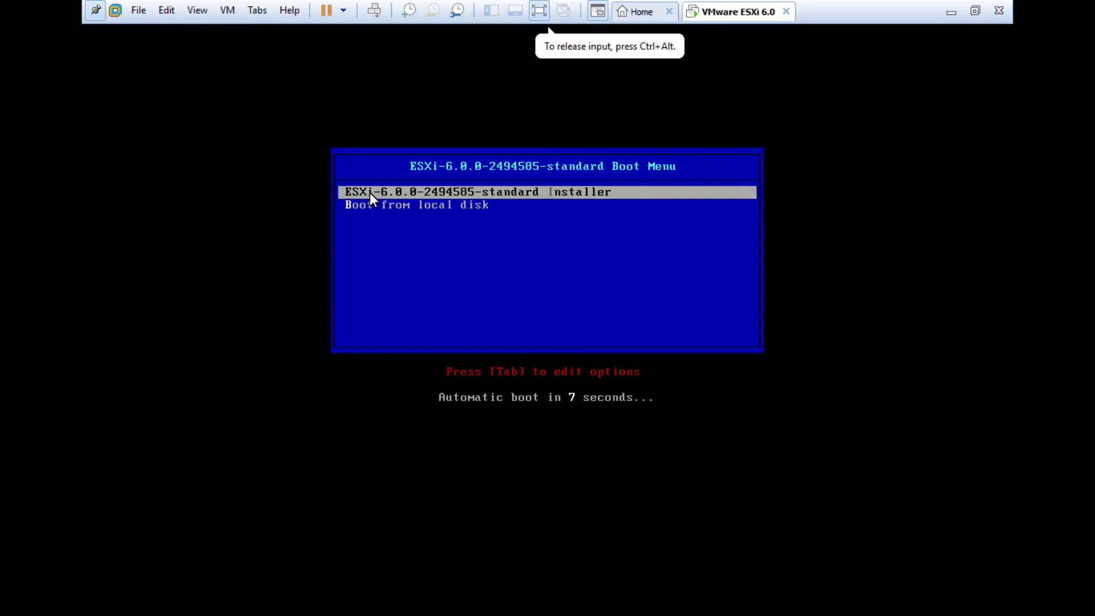
Step: Boot the ESXi-6.0.0-2494585-standard Installer entry from the boot menu and start loading it without editing the boot options
key(Down)
key(Up)
key(Down)
key(Up)
key(Down)
key(Up)
key(Down)
key(Up)
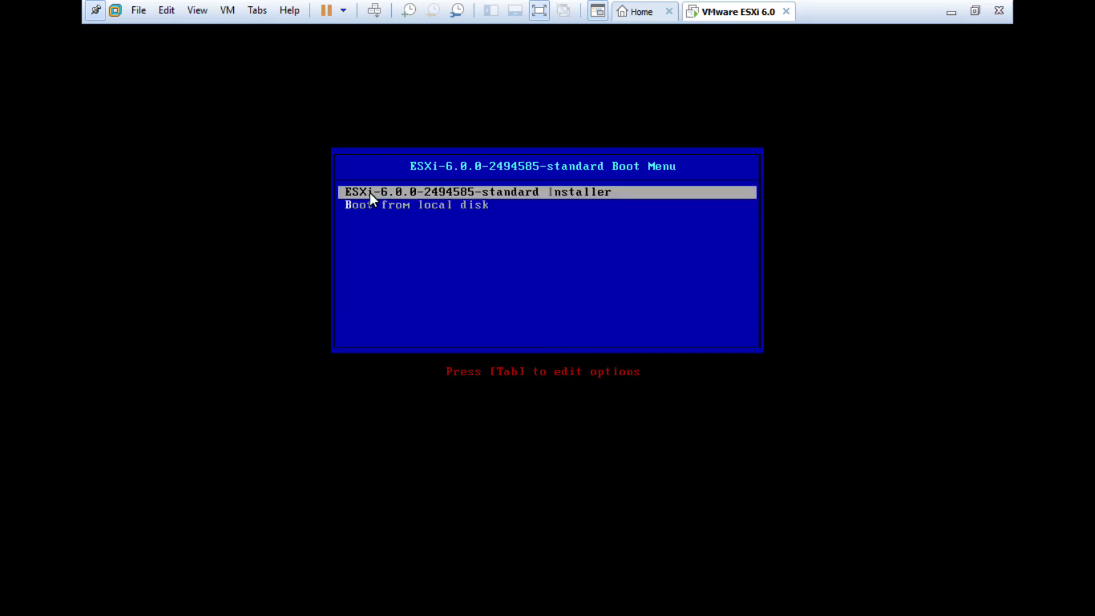
key(Return)
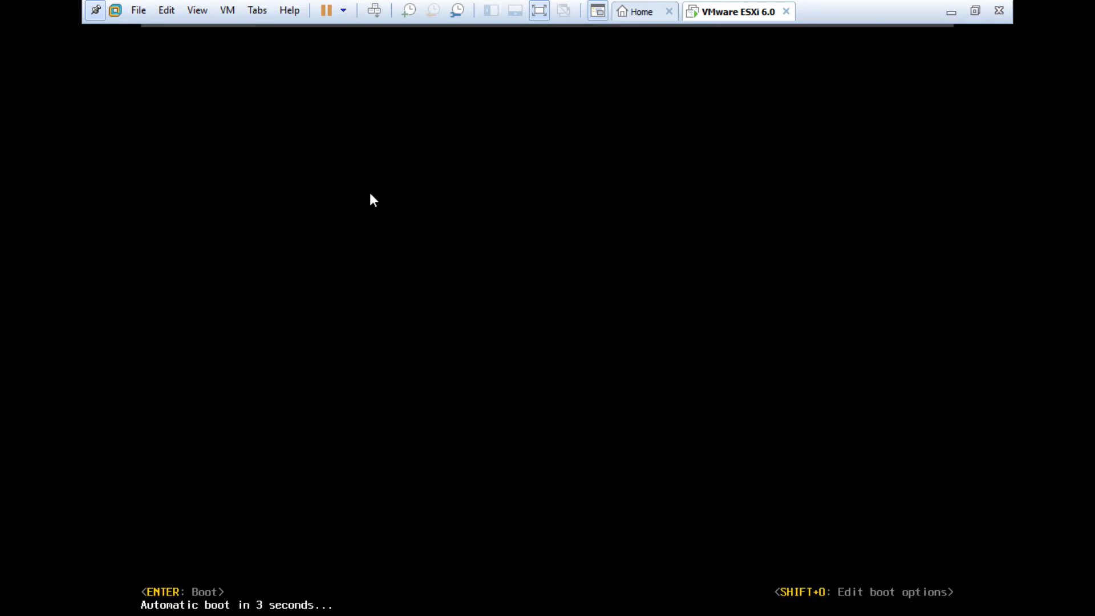
key(Return)
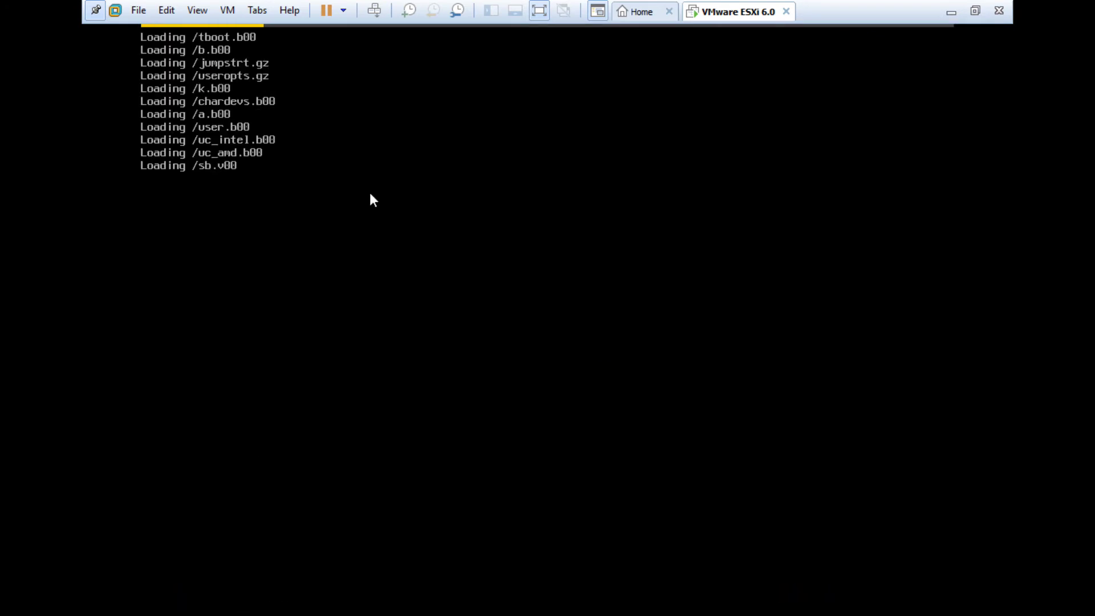